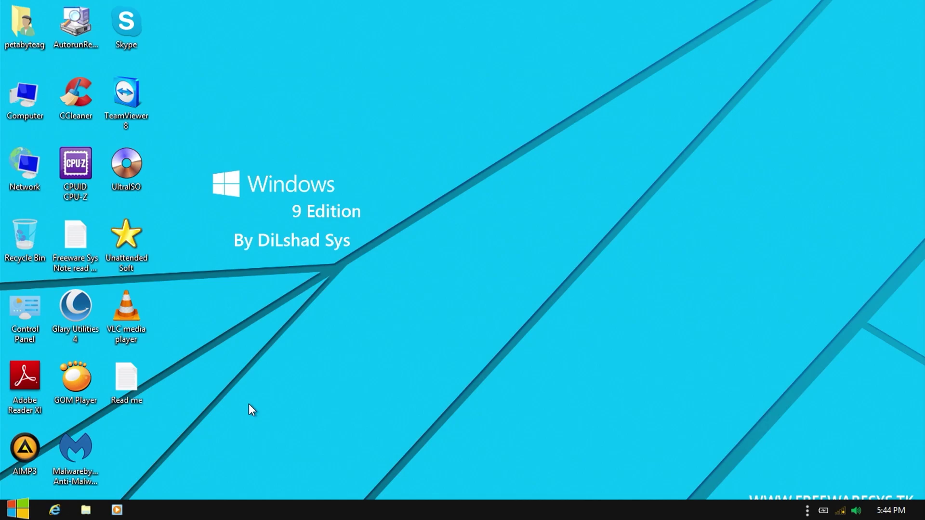
- Open Local Disk (C:) from the Computer submenu of the Start menu
key("super")
key("super")
left_click(18, 509)
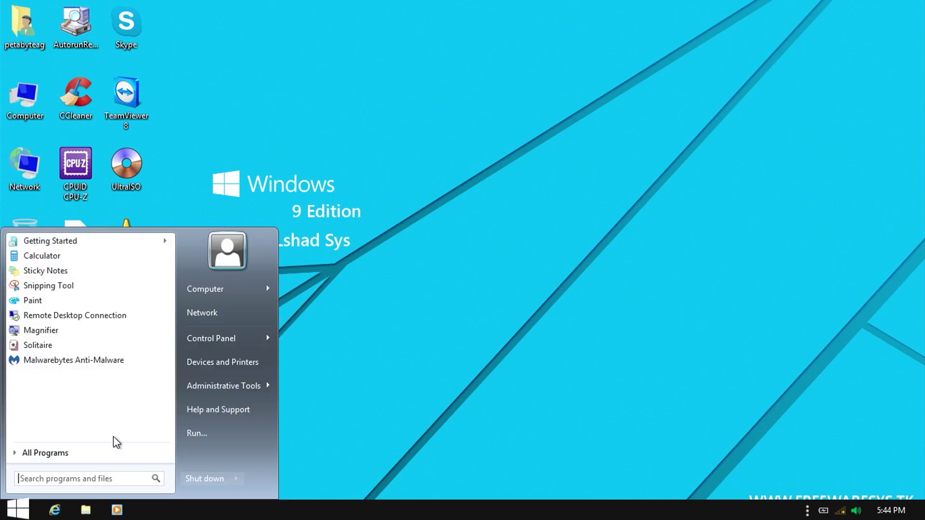
mouse_move(209, 295)
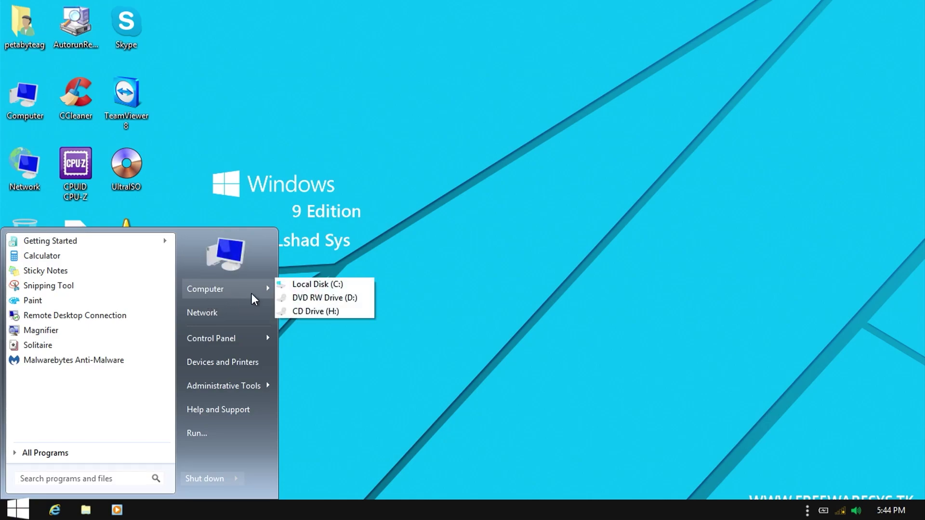
left_click(286, 285)
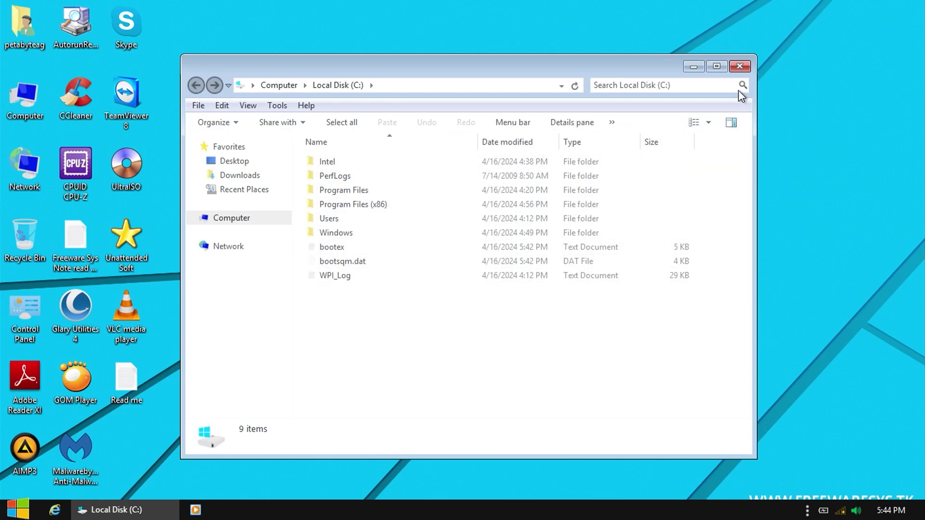
- Close the Local Disk (C:) and Malwarebytes windows, then bring up the desktop theme settings
left_click(740, 70)
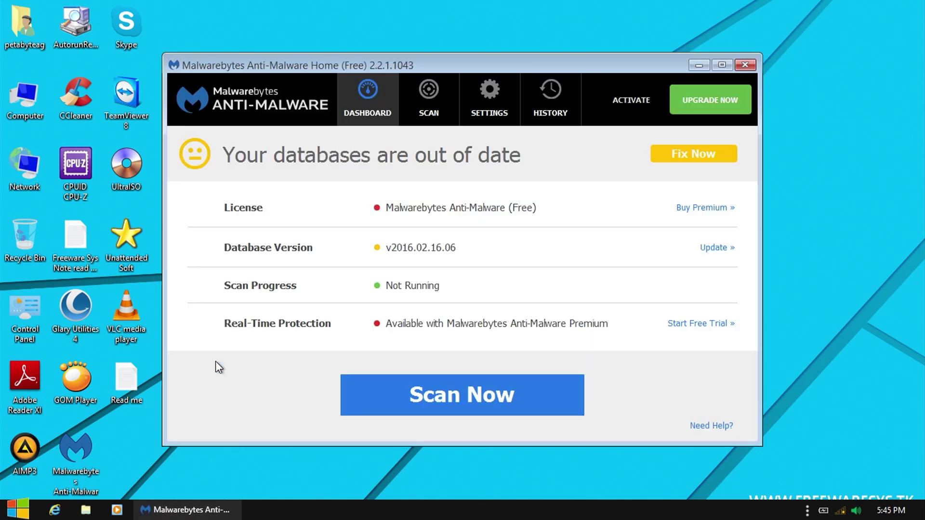
left_click(746, 66)
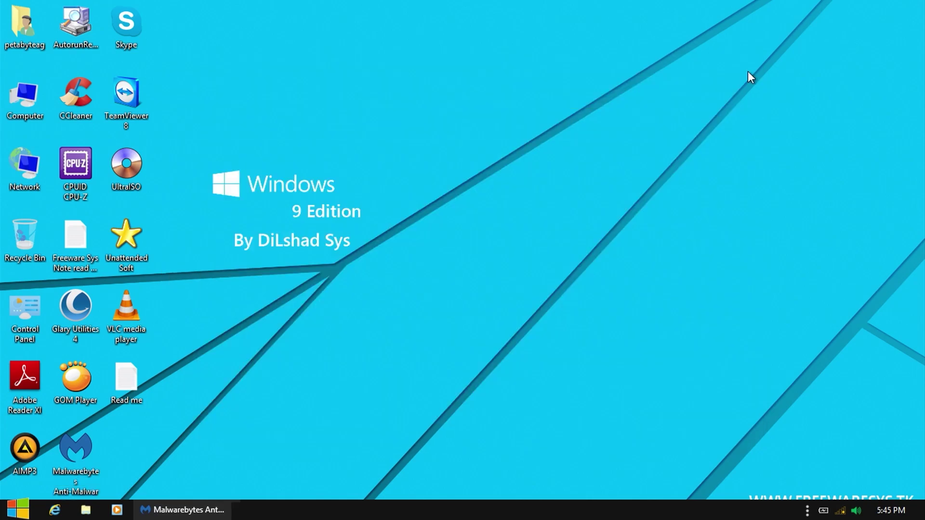
right_click(569, 179)
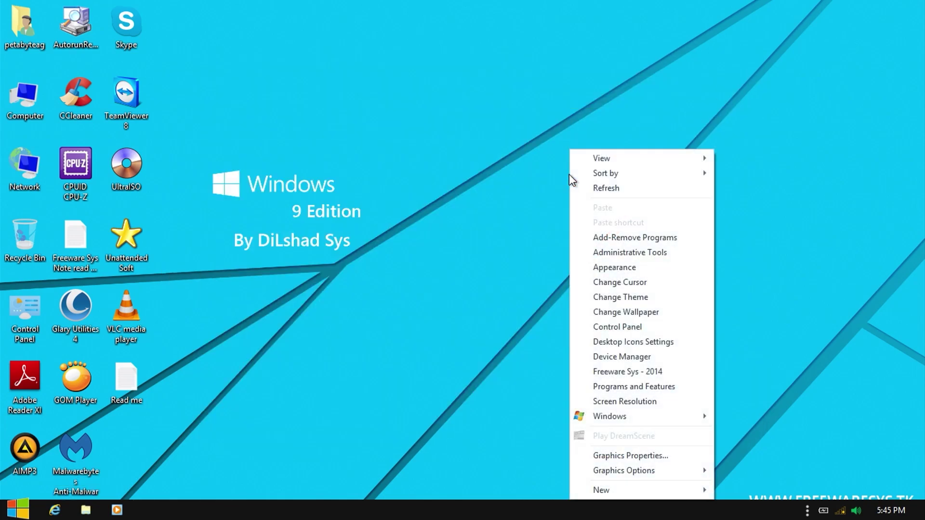
left_click(664, 297)
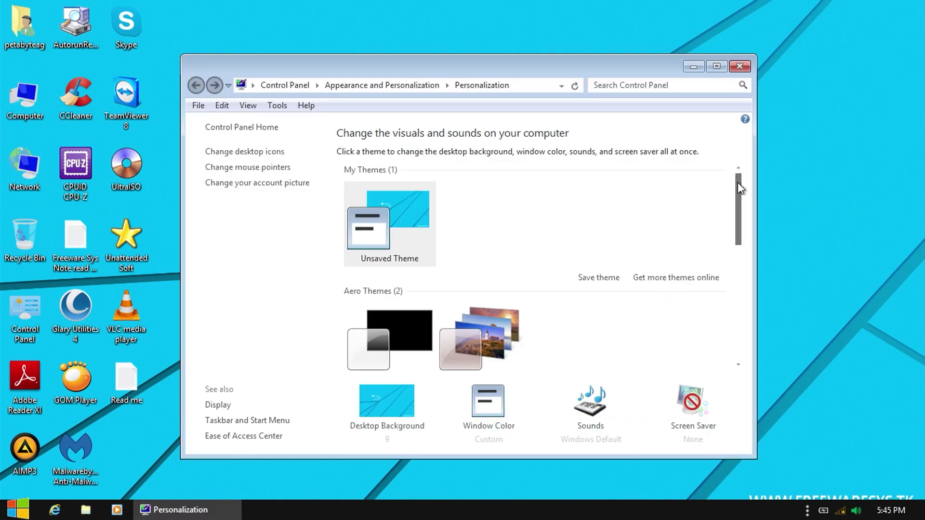
left_click_drag(738, 183, 738, 195)
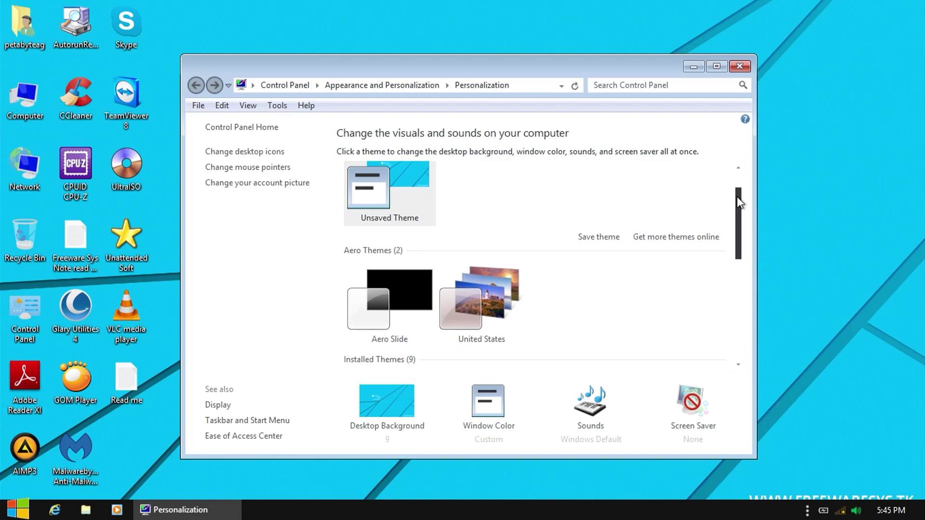
- Apply the Aero Slide theme in Personalization
left_click(431, 314)
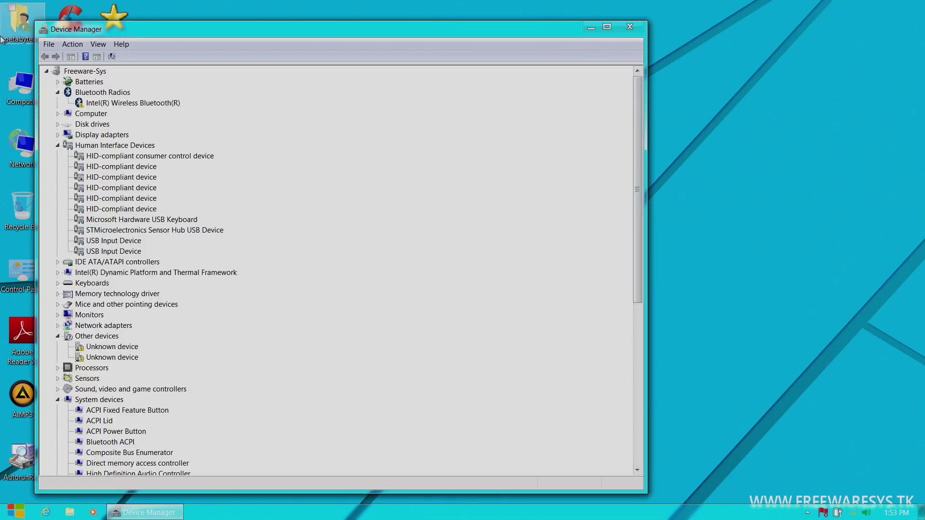
- Collapse the Human Interface Devices group and scroll the Device Manager tree
left_click(57, 145)
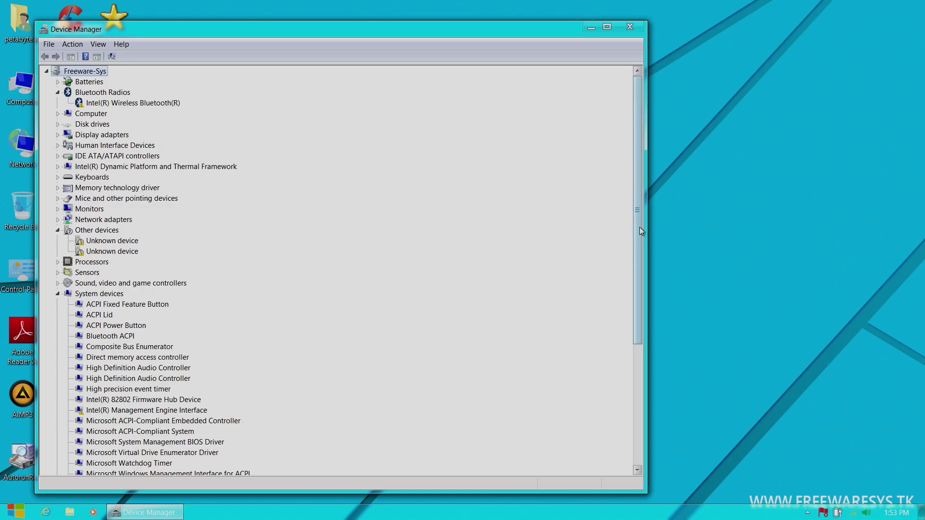
left_click_drag(641, 227, 434, 164)
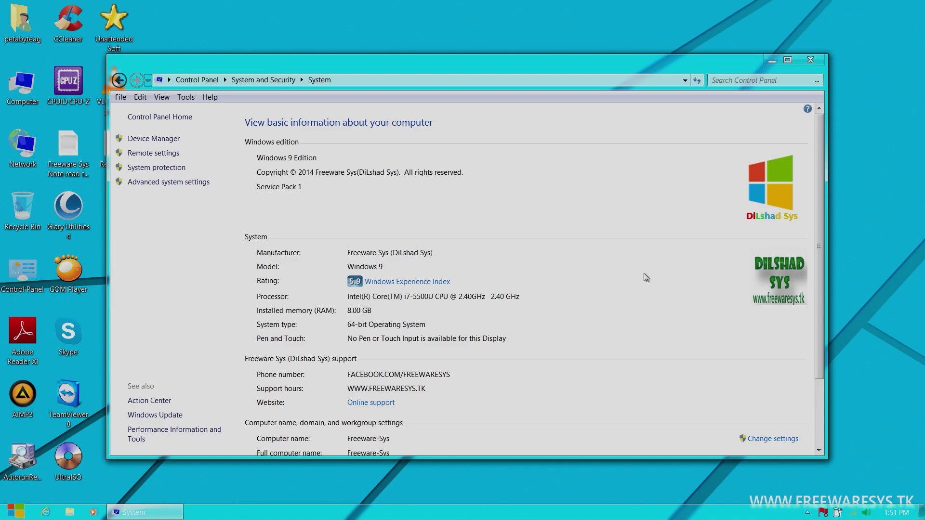
- Apply the StarCraft II theme, close Personalization, and bring up the desktop's context menu
left_click(474, 246)
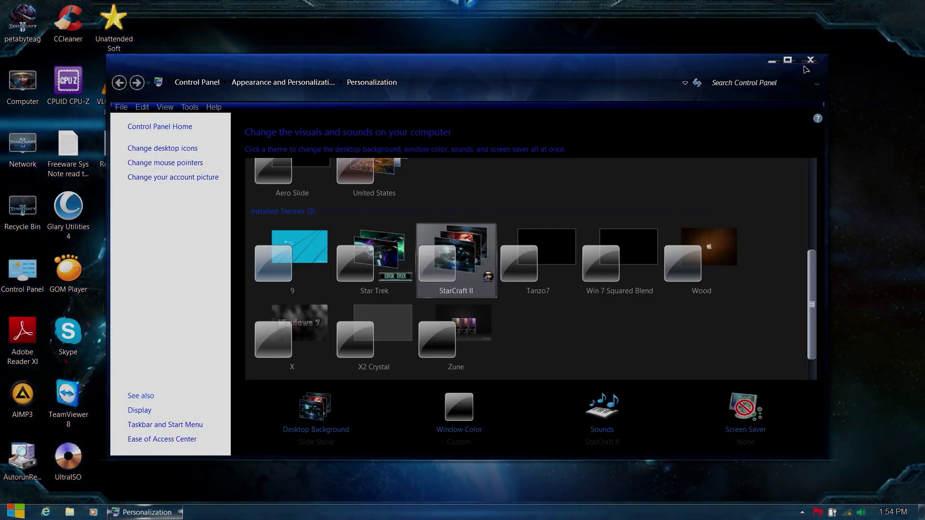
left_click(810, 59)
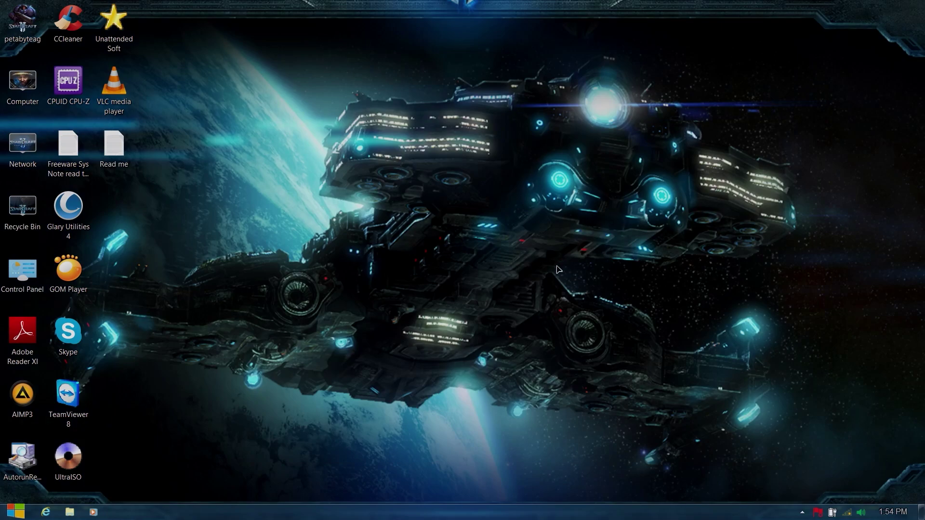
key("super")
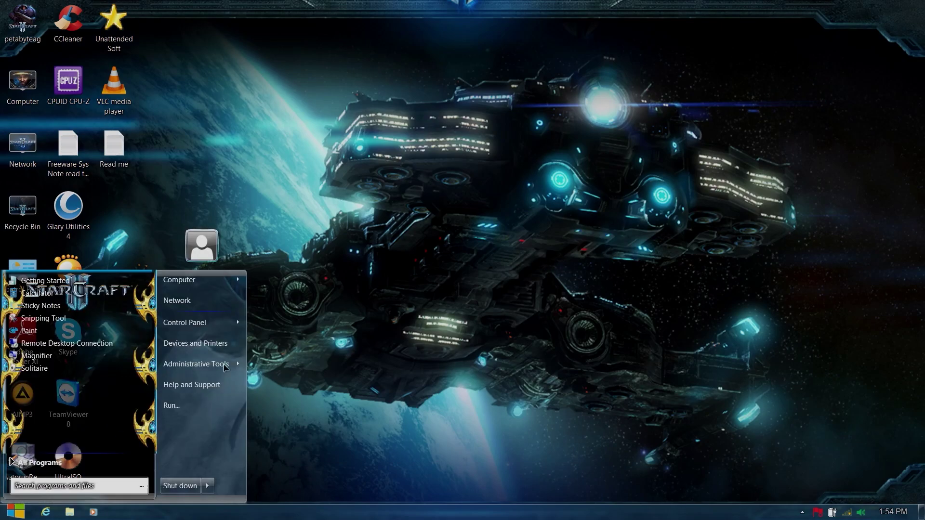
left_click(326, 331)
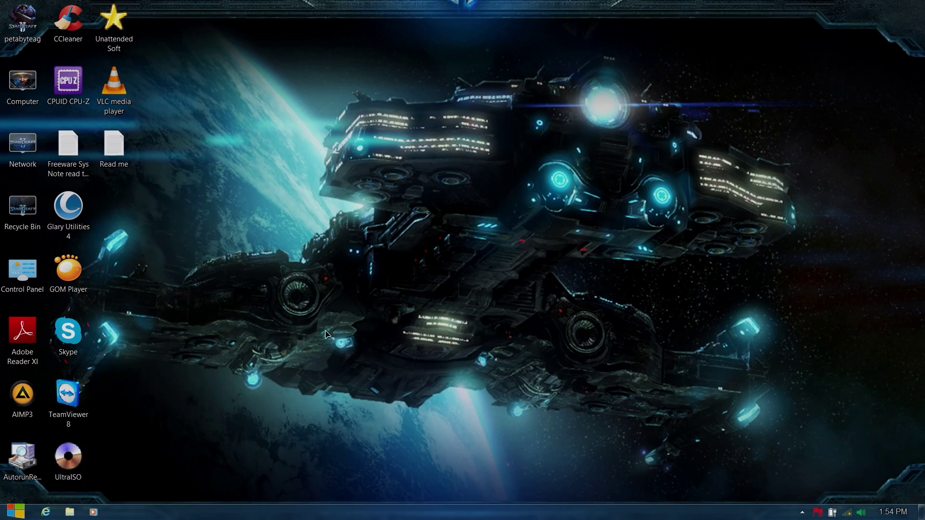
right_click(325, 330)
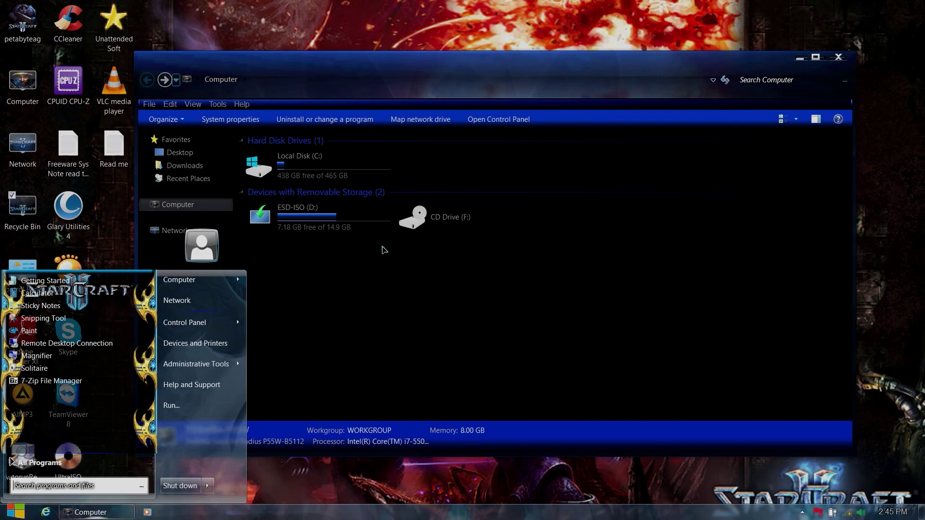
- Open the ESD-ISO (D:) drive to run Windows 10 setup
left_click(313, 201)
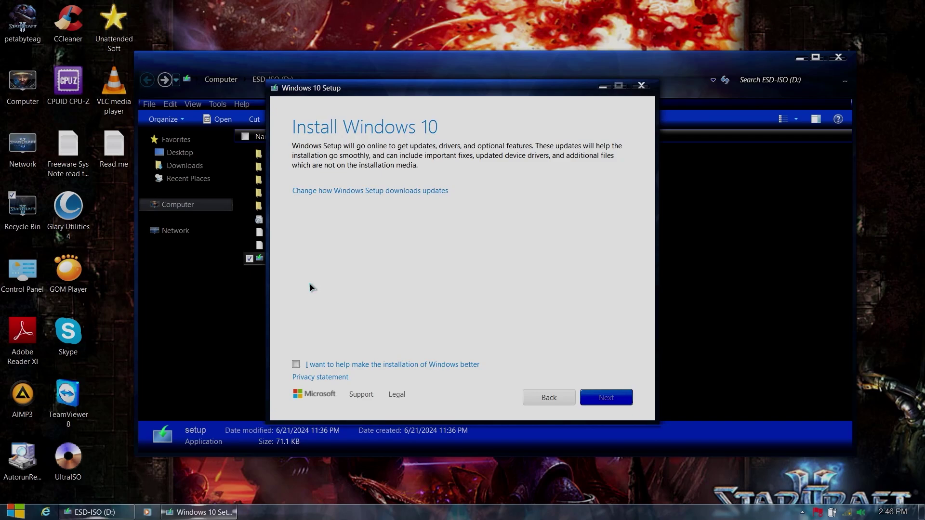
- Continue through Windows 10 Setup and start the upgrade installation
left_click(598, 397)
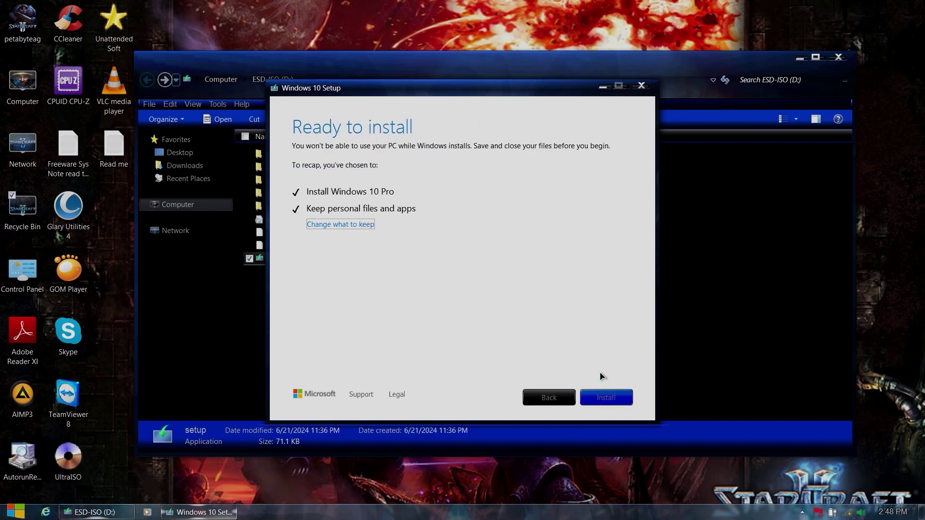
left_click(602, 396)
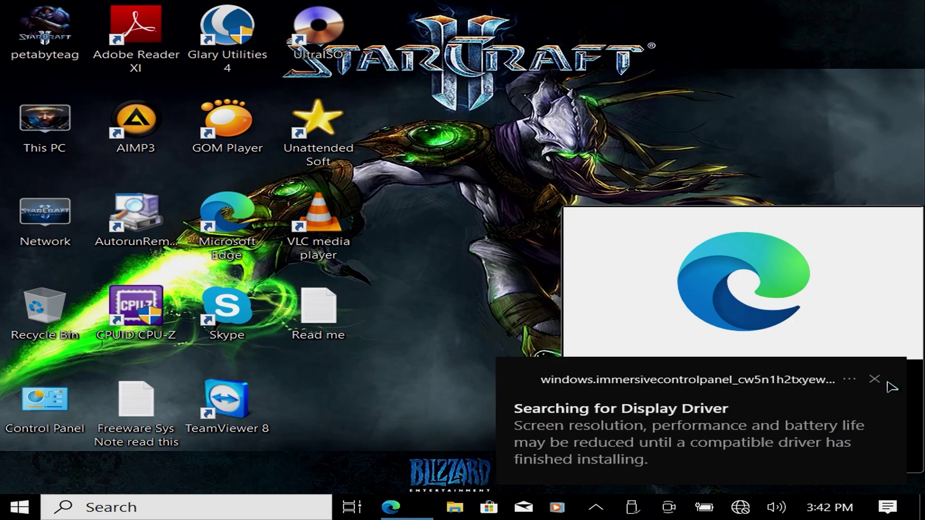
- Dismiss the driver and Edge notifications and lower the speaker volume to 42
left_click(876, 381)
left_click(819, 449)
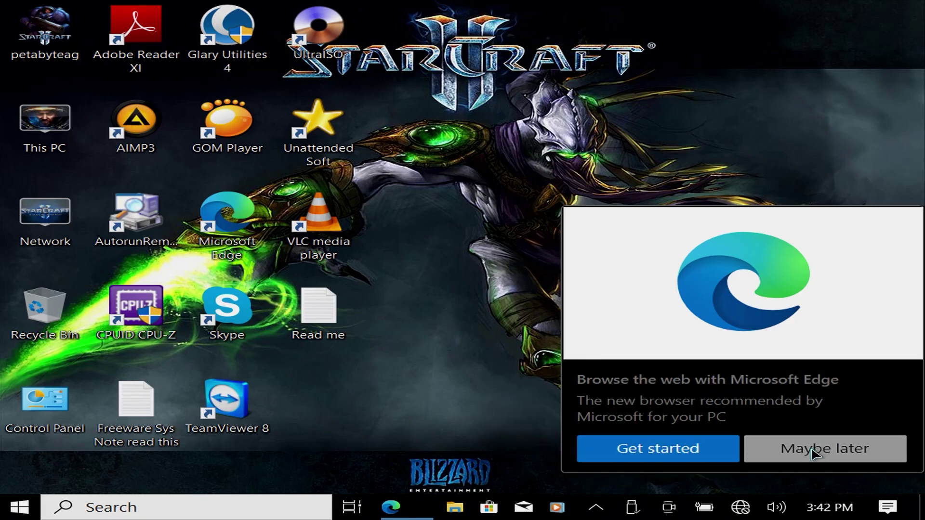
left_click(777, 507)
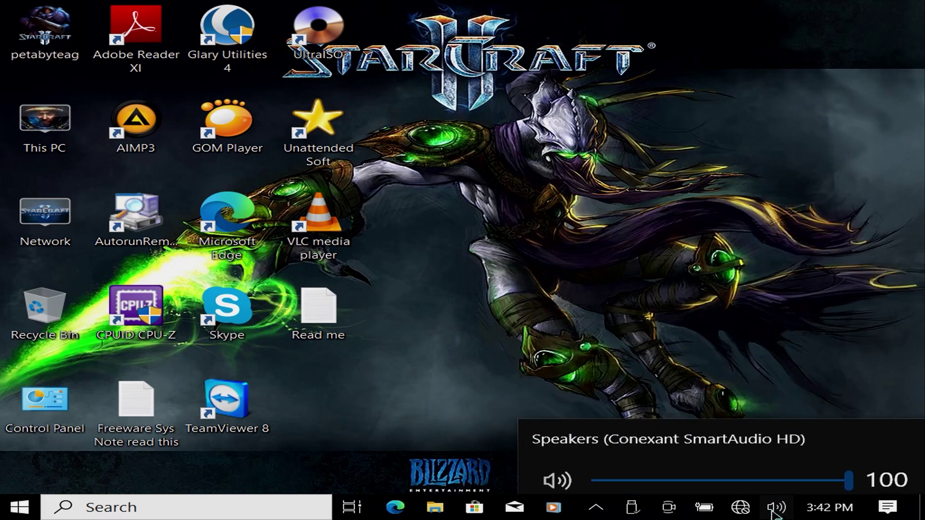
left_click(703, 471)
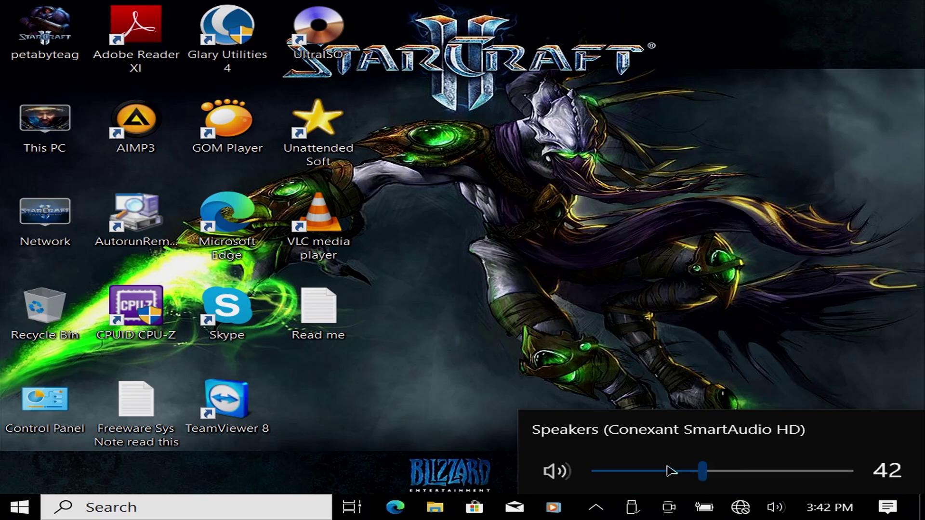
left_click(675, 370)
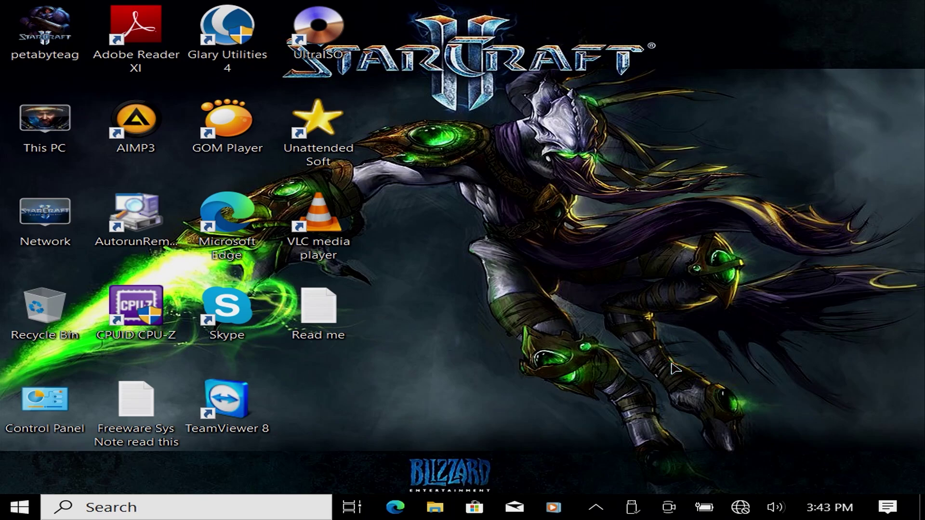
- Advance the desktop wallpaper to the next StarCraft background twice
right_click(675, 370)
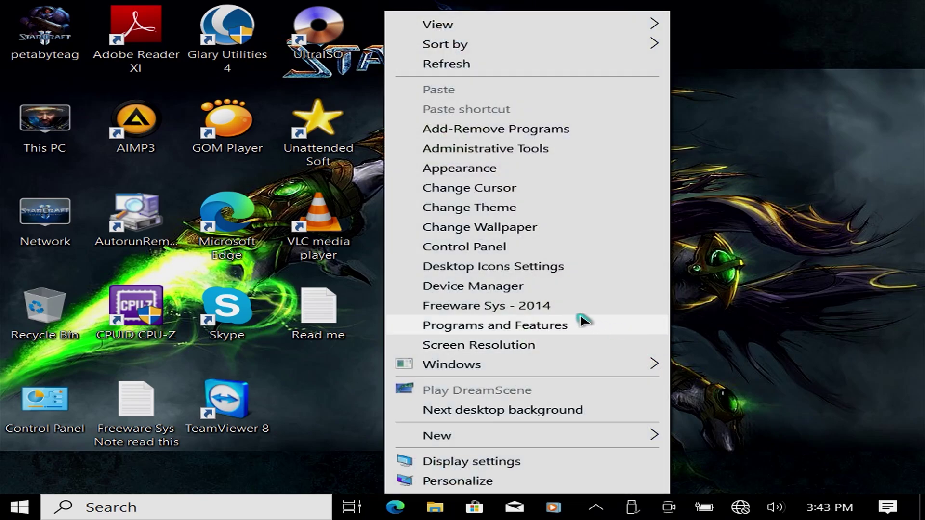
left_click(525, 410)
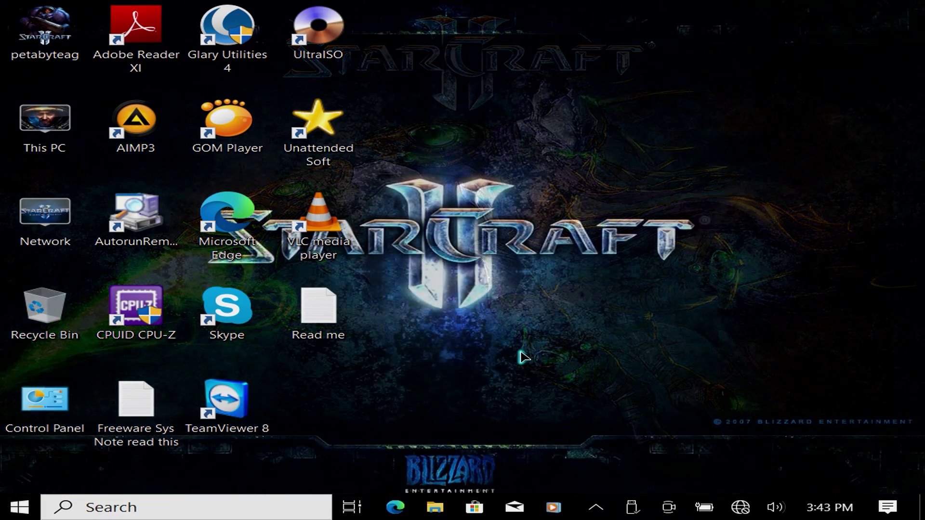
right_click(524, 359)
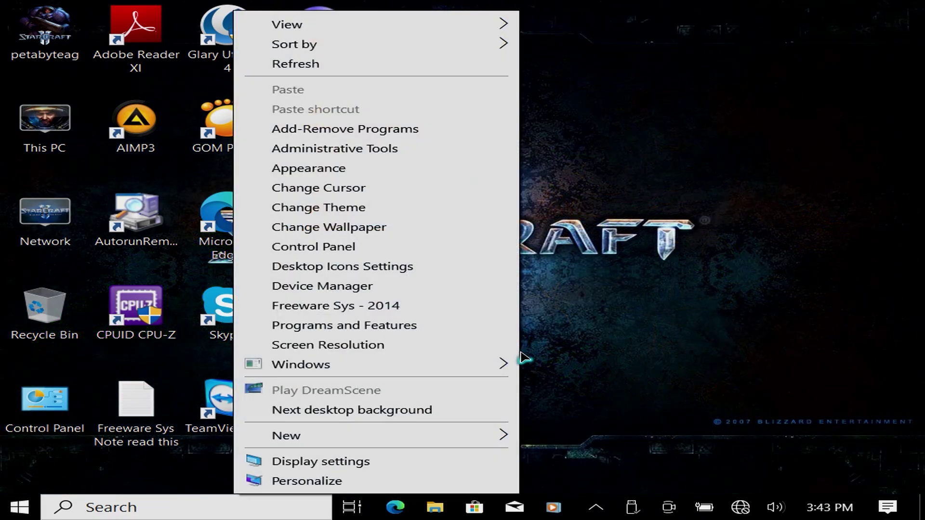
left_click(422, 411)
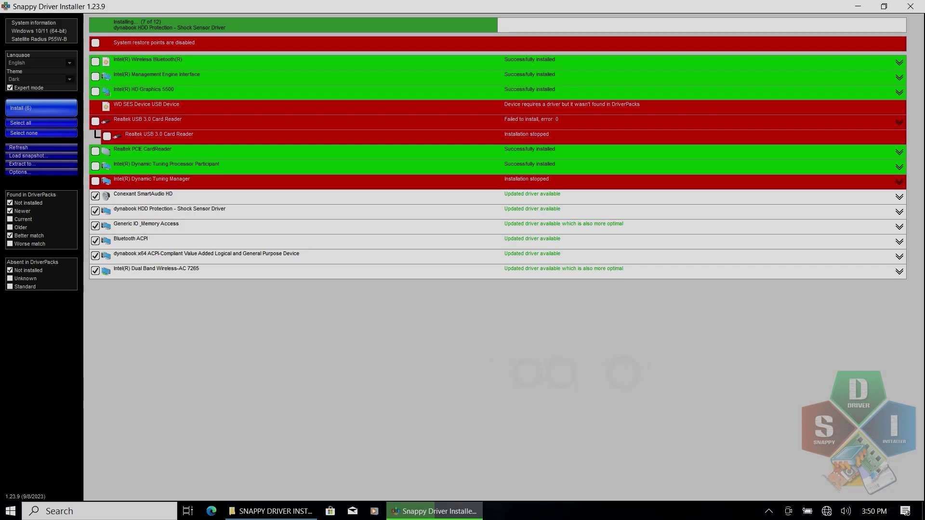
- Bring the SNAPPY DRIVER INSTALLER folder forward and show its contents as small icons
key("alt+Tab")
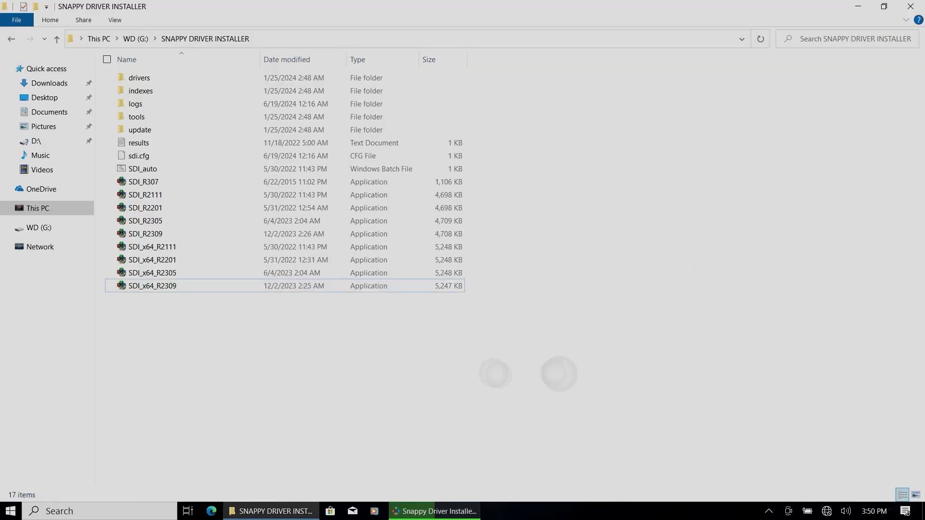
key("ctrl+shift+5")
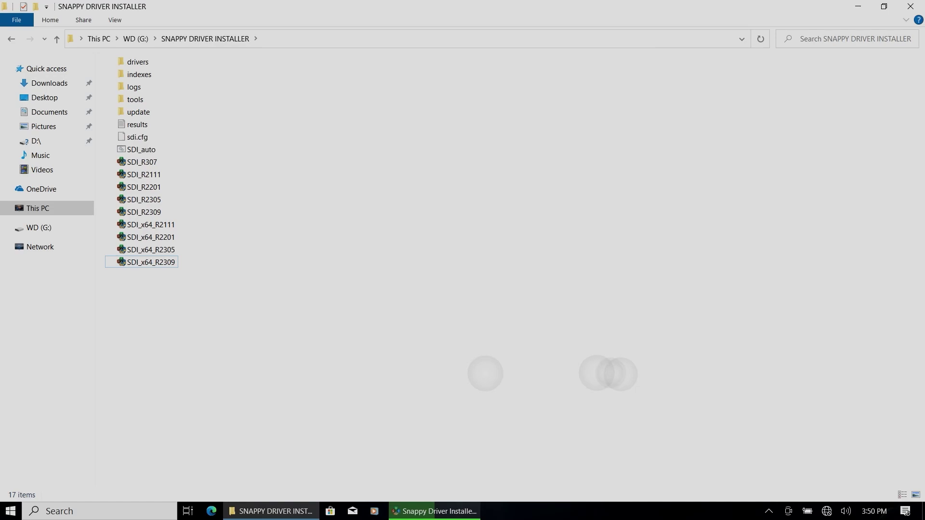
key("ctrl+shift+4")
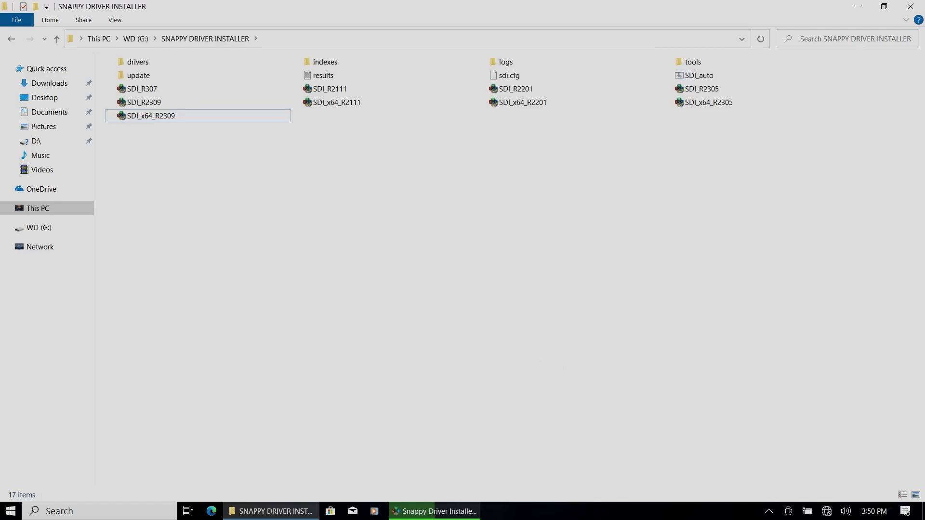
key("ctrl+shift+5")
key("ctrl+shift+4")
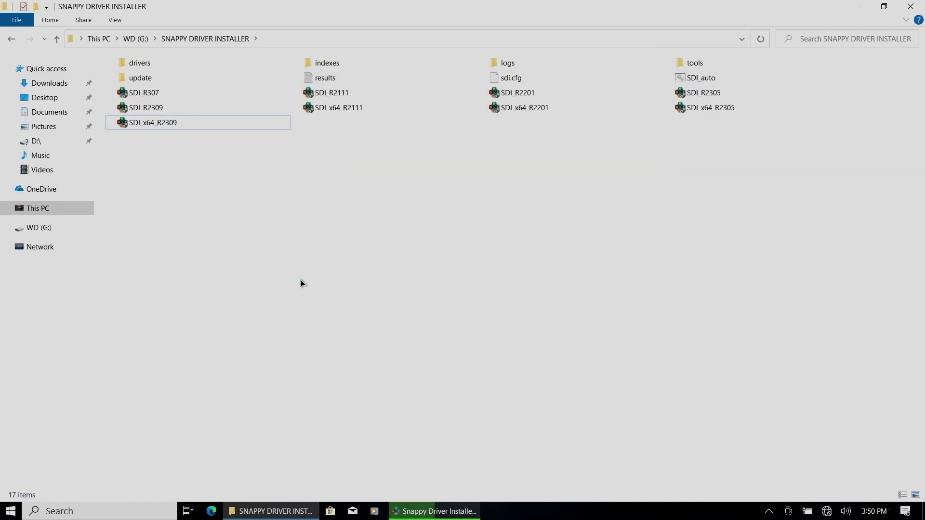
- Open Device Manager from the Win+X quick-link menu
key("super+x")
key("Escape")
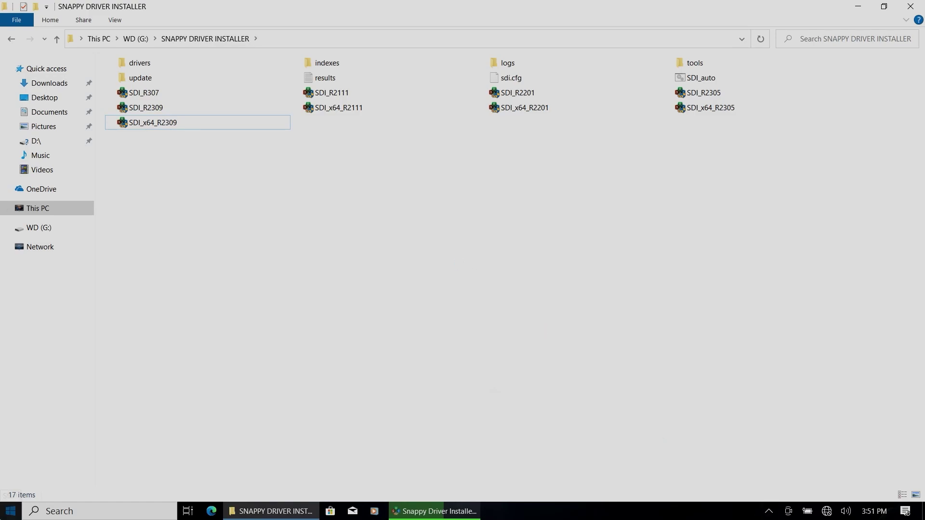
key("super+x")
key("m")
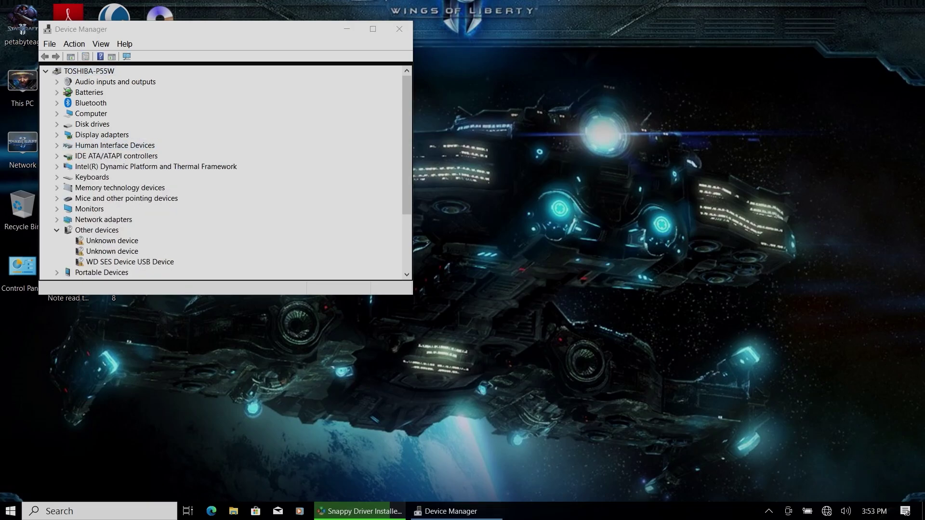
- Disable the HID-compliant touch screen under Human Interface Devices and confirm
double_click(133, 145)
right_click(121, 188)
left_click(144, 208)
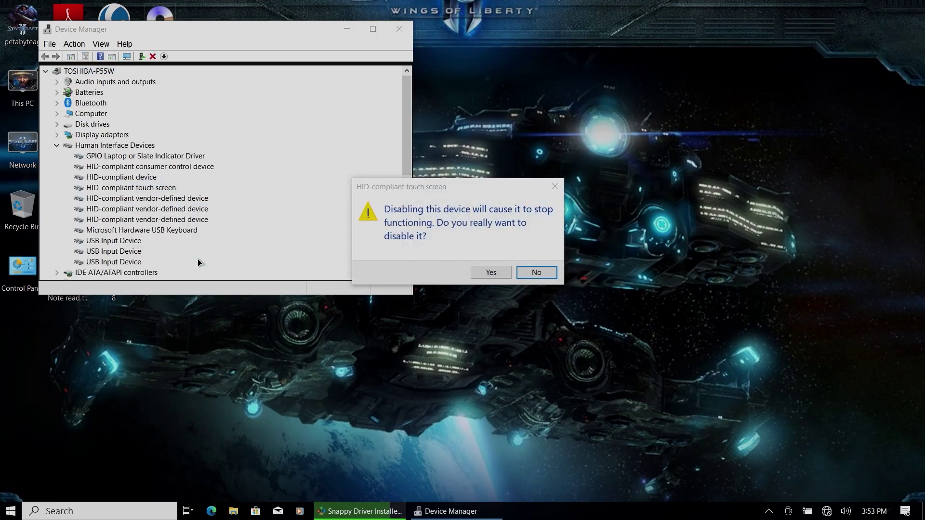
left_click(491, 272)
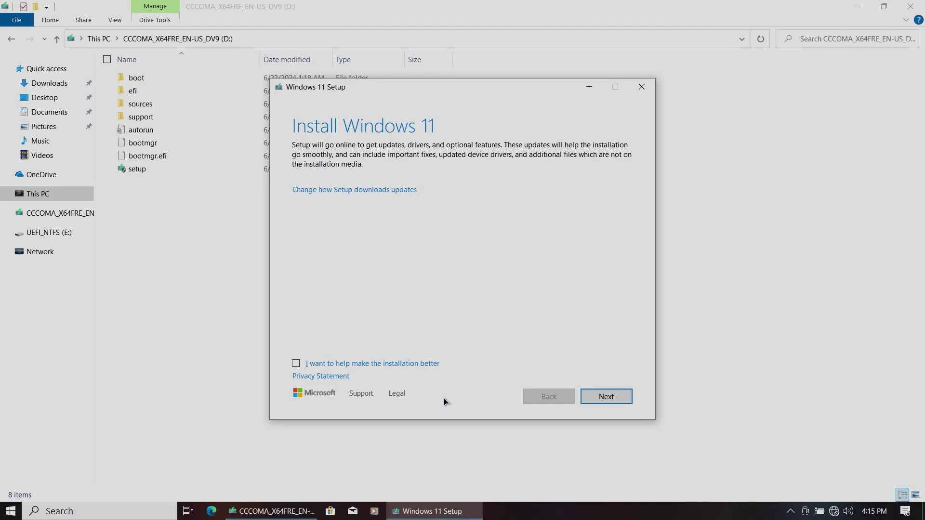
- Move past the updates page, accept the license terms and start installing Windows 11 Pro
left_click(603, 402)
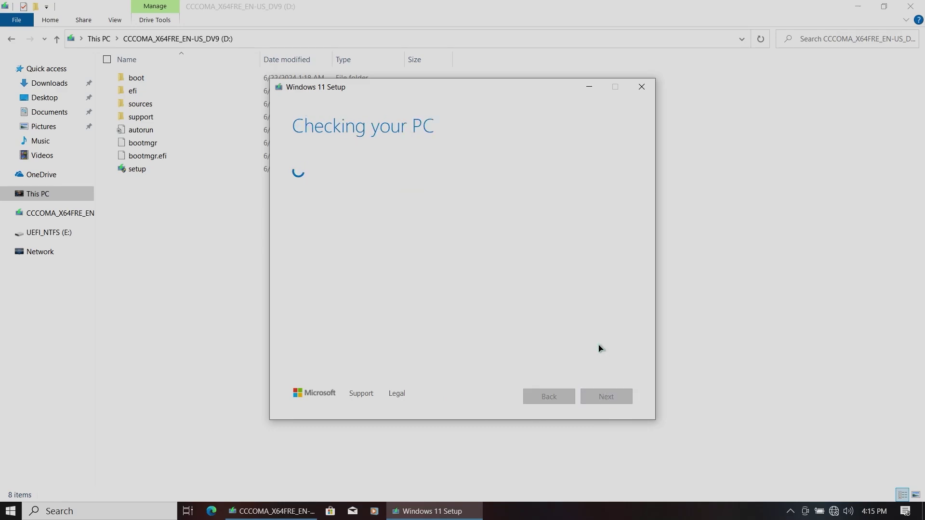
left_click(605, 395)
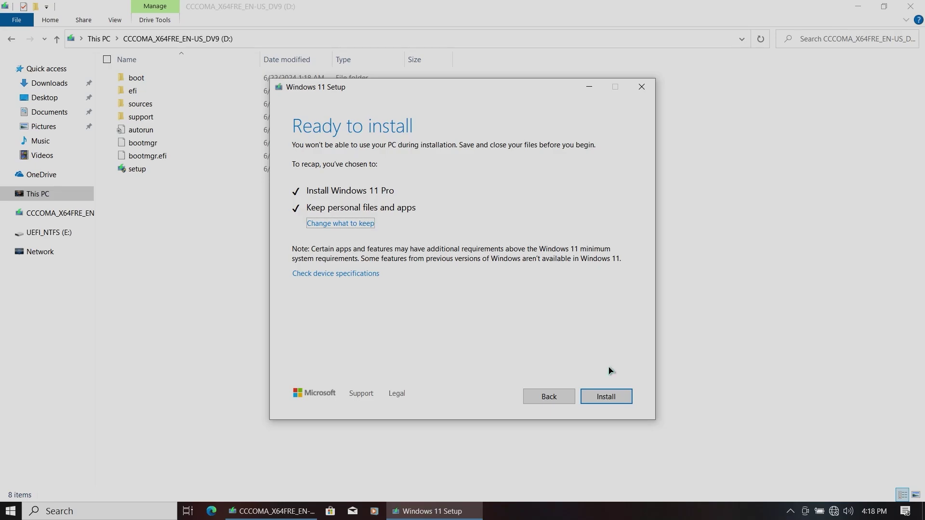
left_click(600, 396)
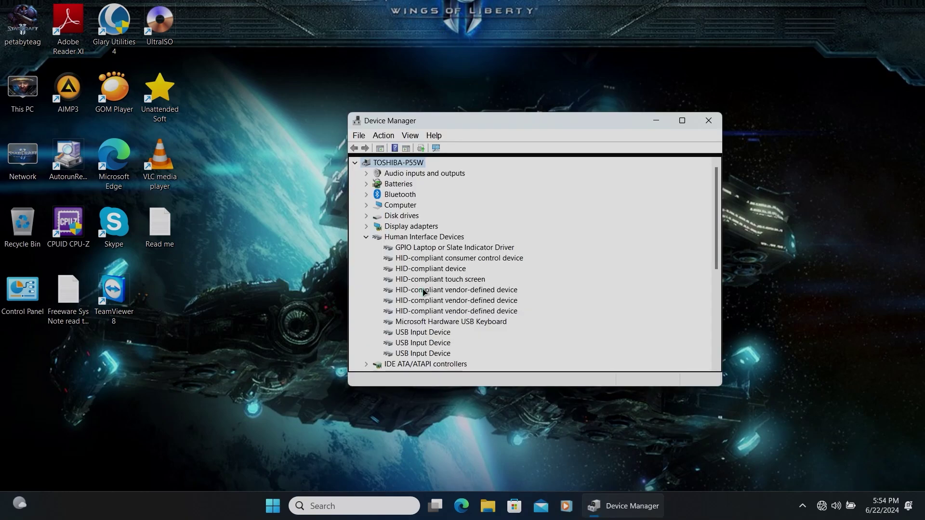
- Disable the HID-compliant touch screen device in Device Manager and confirm with Yes
left_click(424, 280)
right_click(424, 283)
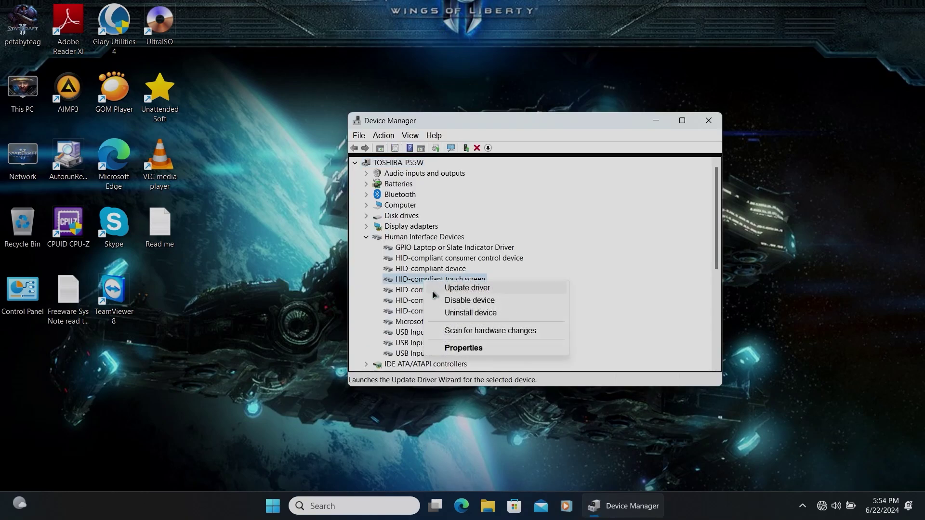
left_click(461, 302)
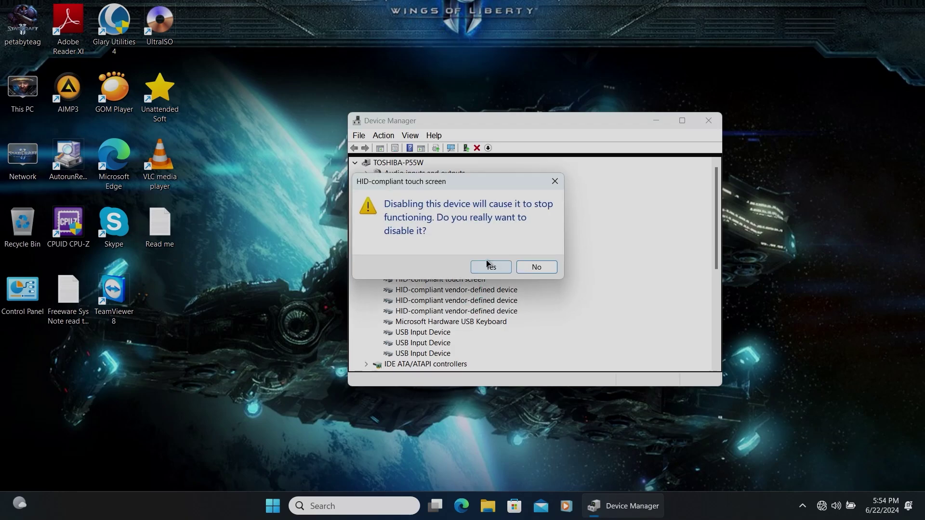
left_click(488, 265)
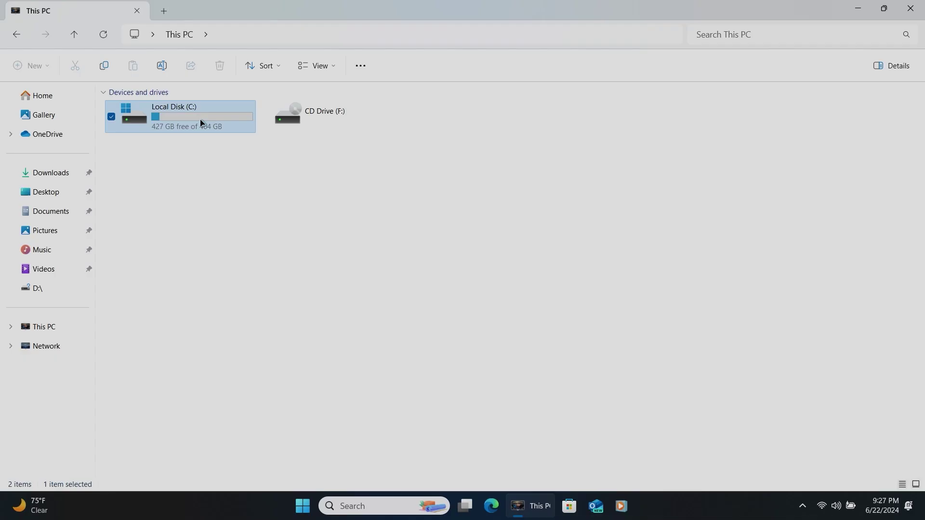
- Open the Local Disk (C:) Properties dialog (37.3 GB used, 427 GB free) and move it right
right_click(202, 122)
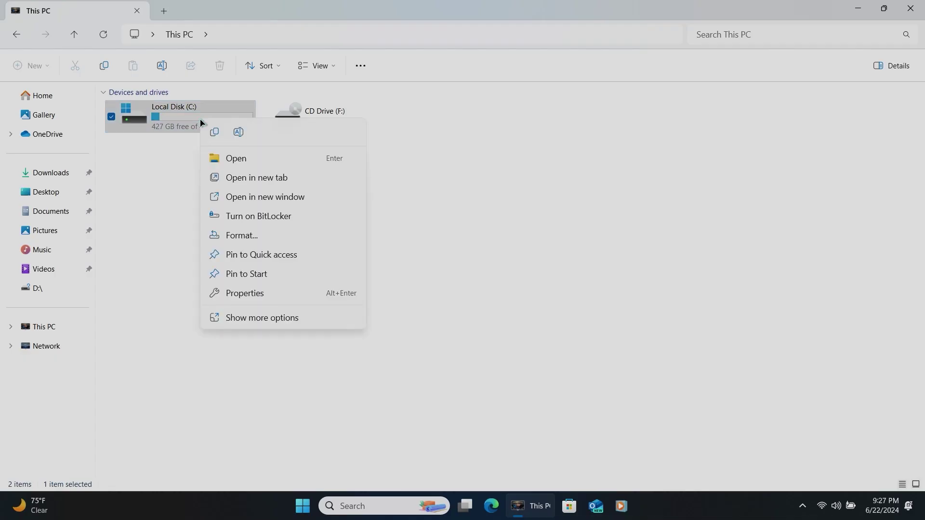
left_click(261, 292)
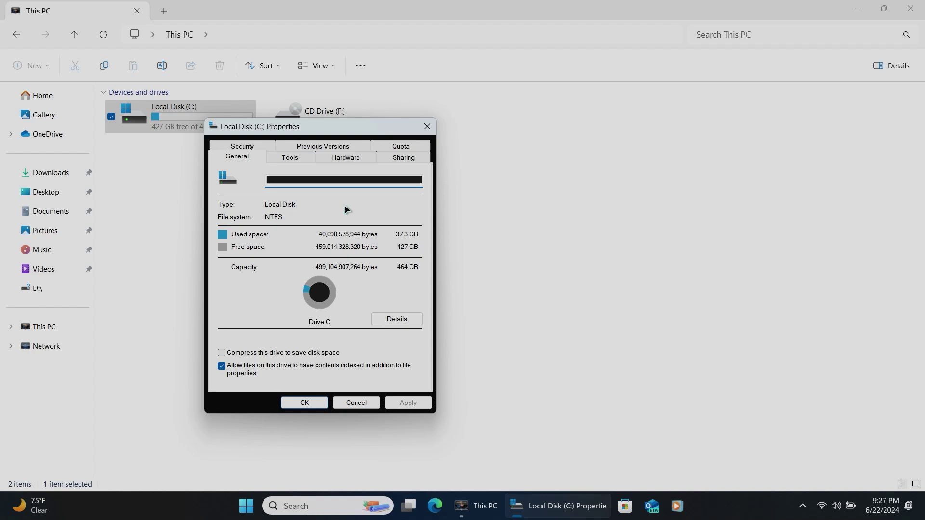
left_click_drag(339, 133, 433, 147)
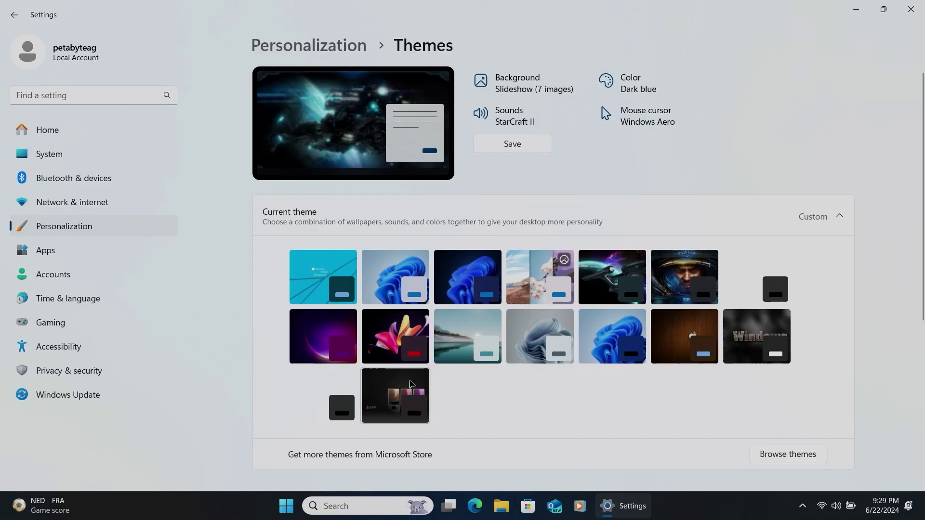
- Apply the Zune theme and preview it on the desktop before returning to Themes
left_click(413, 384)
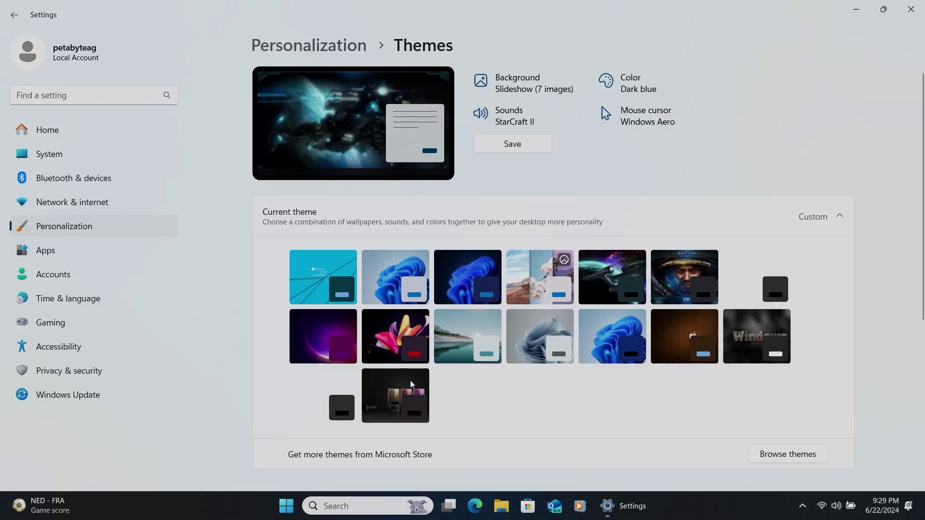
left_click(856, 9)
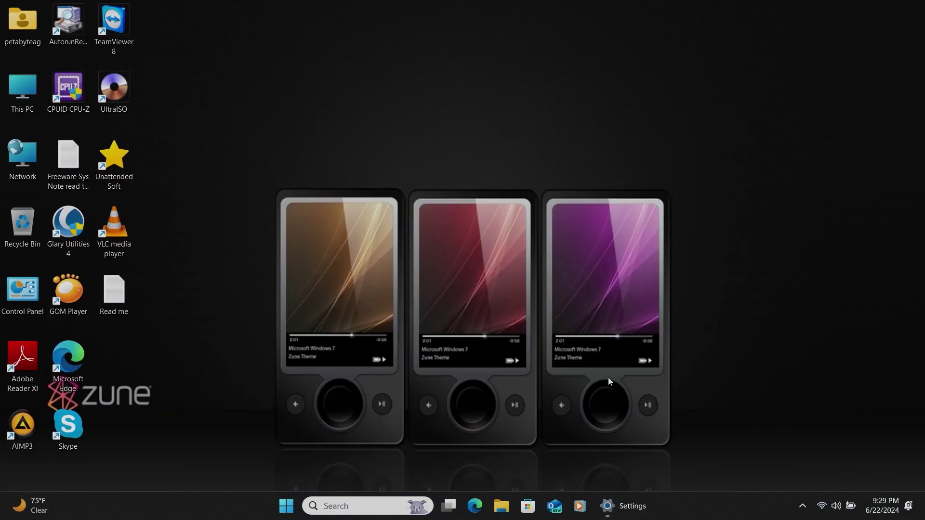
left_click(611, 506)
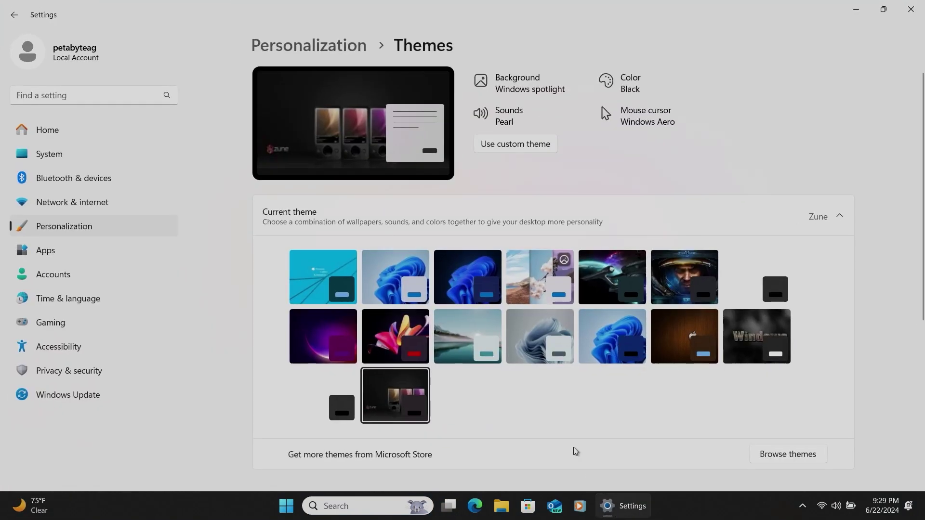
- Try the plain theme, then apply the cyan Windows 9 Edition theme and view the desktop
left_click(767, 284)
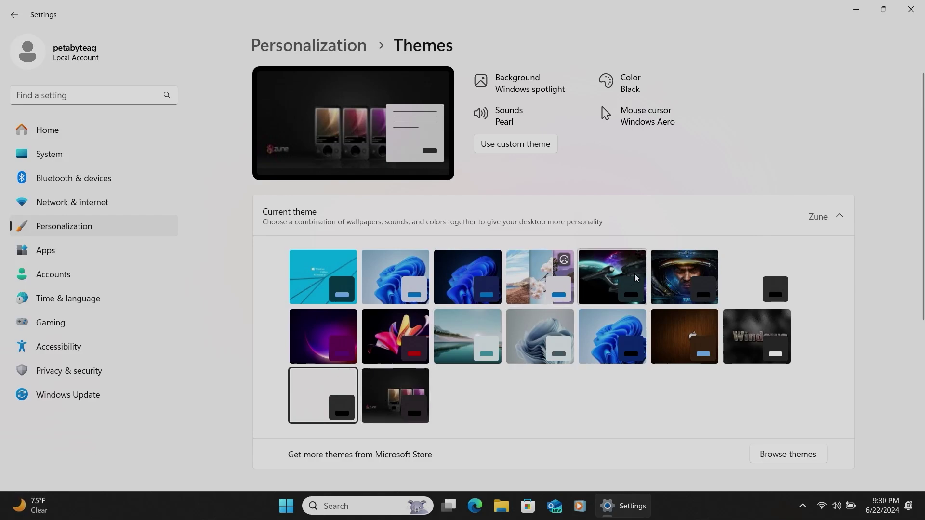
left_click(304, 269)
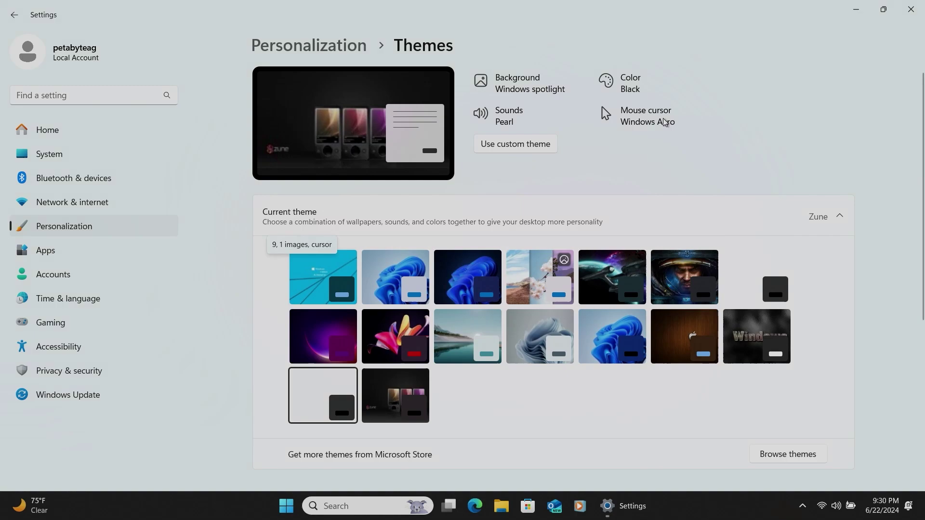
left_click(856, 9)
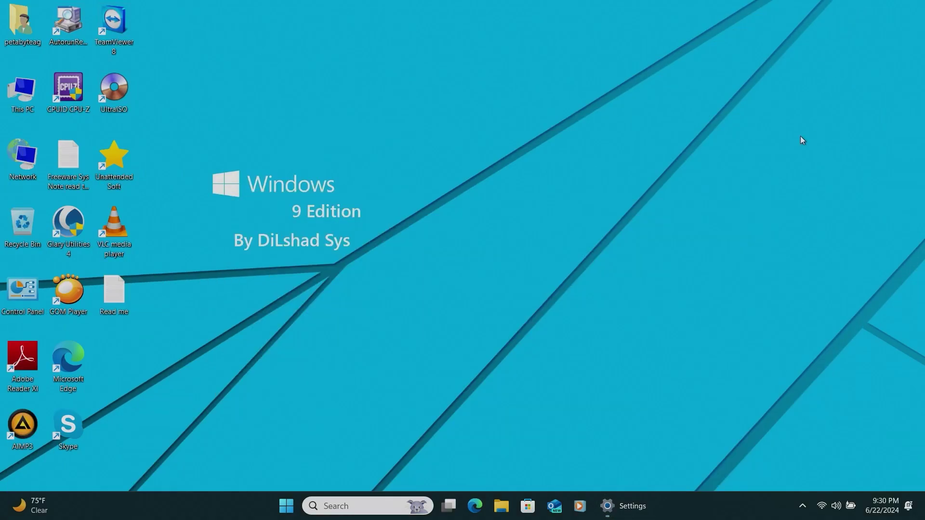
- Open Personalization settings from the desktop menu, then close the Settings window
right_click(205, 130)
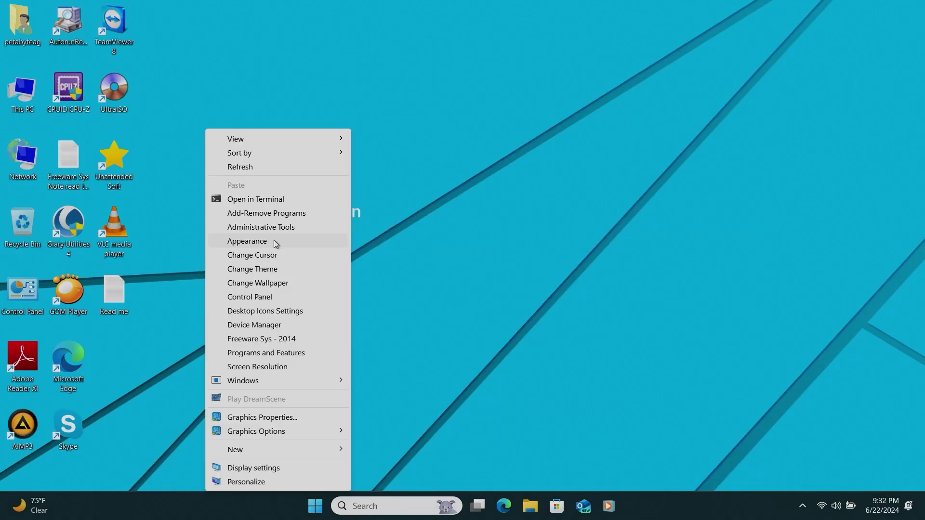
left_click(273, 240)
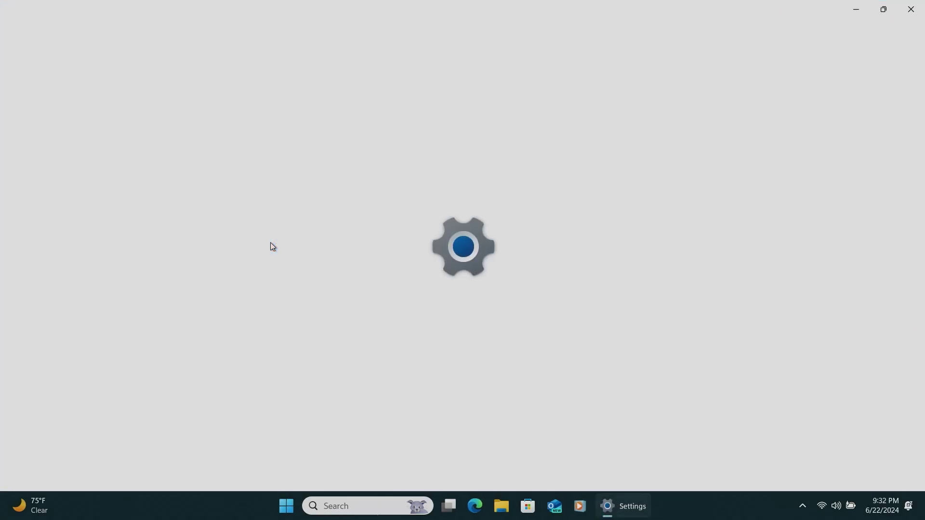
right_click(922, 5)
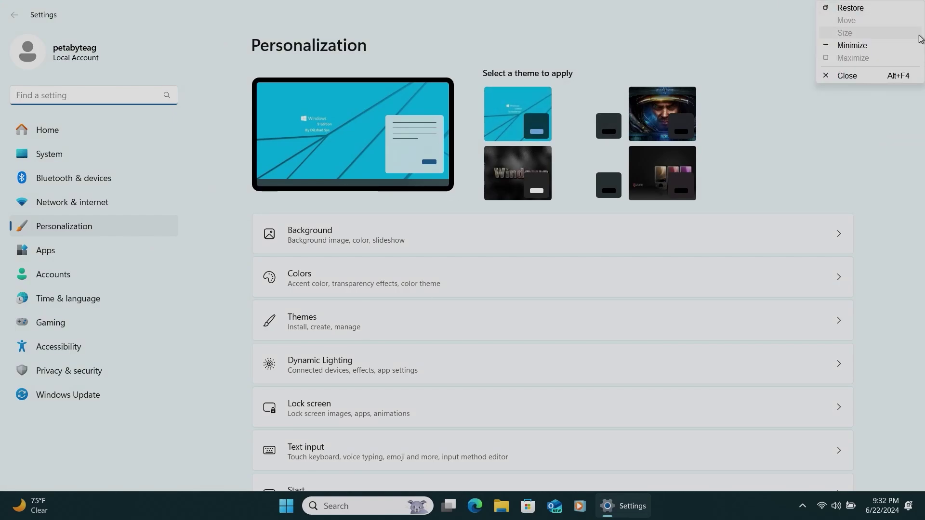
left_click(903, 75)
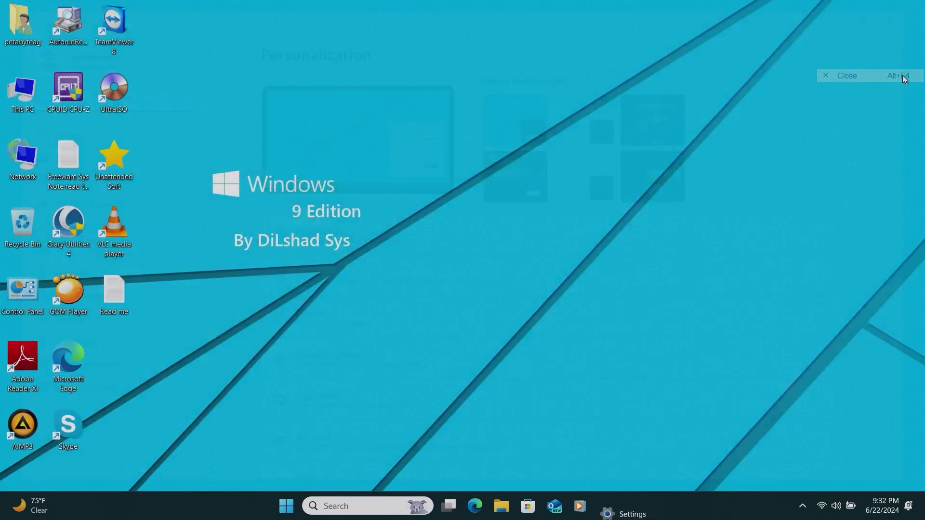
- Open the mouse pointer settings via the classic desktop menu's Change Cursor option
right_click(706, 306)
left_click(718, 321)
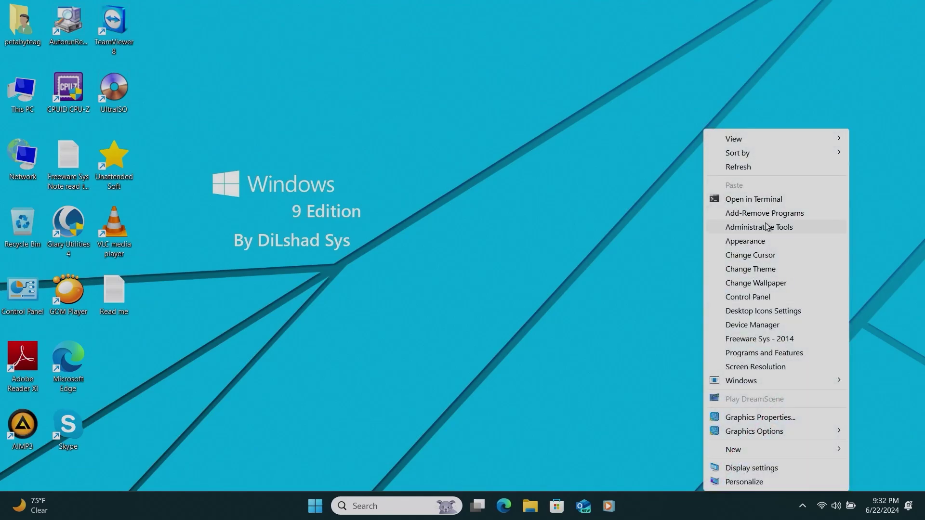
left_click(769, 256)
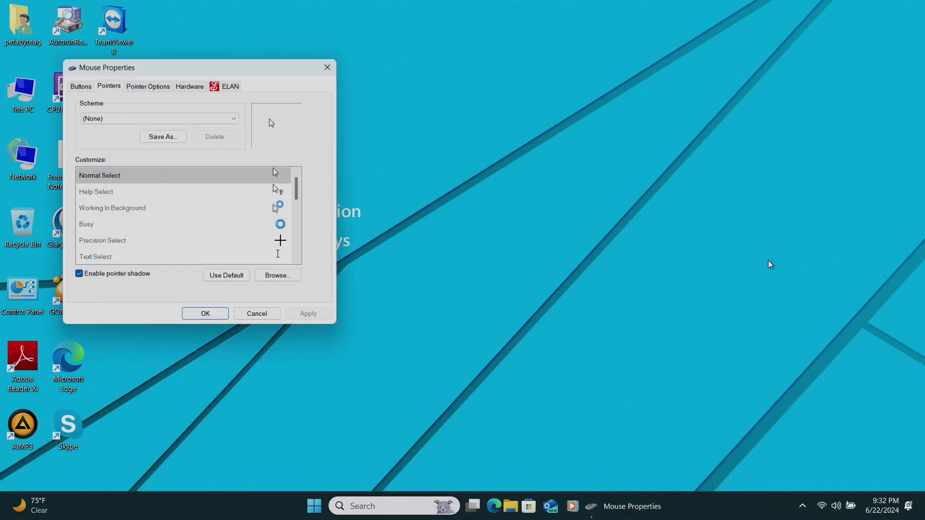
- Expand the classic desktop menu again and launch Windows Media Player Legacy
right_click(704, 263)
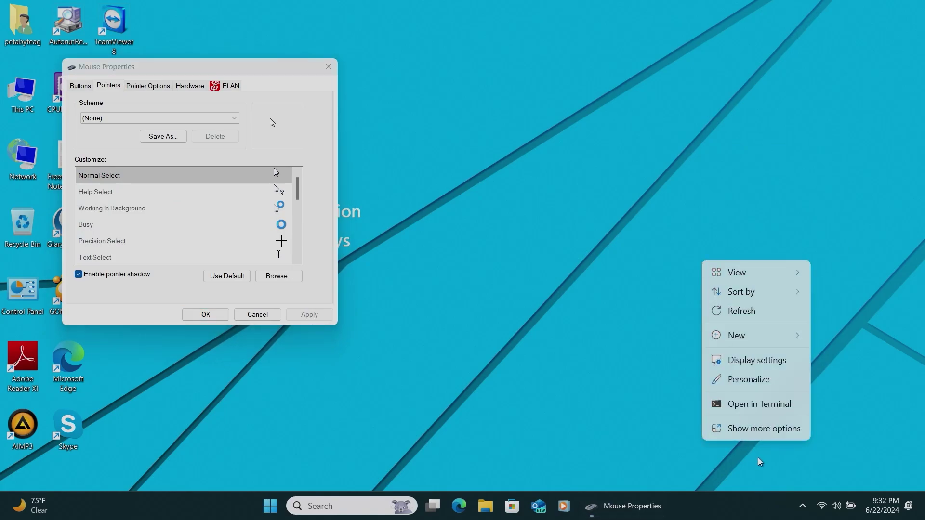
left_click(758, 429)
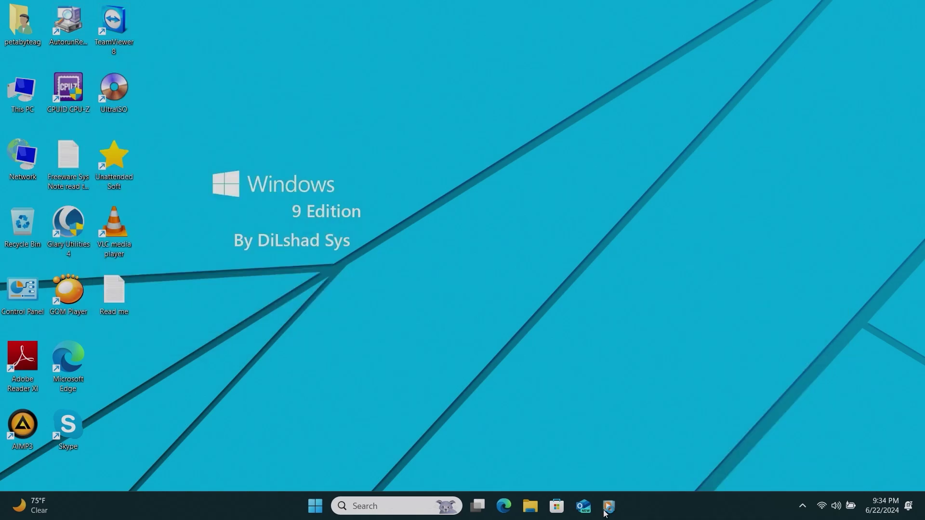
left_click(608, 507)
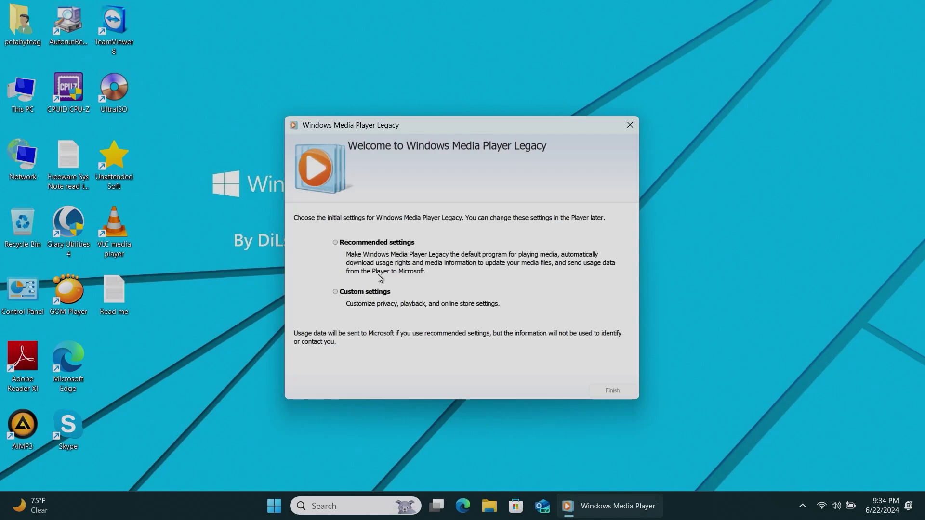
- Finish Windows Media Player Legacy setup with Recommended settings, then close the empty Music library
left_click(379, 243)
left_click(604, 391)
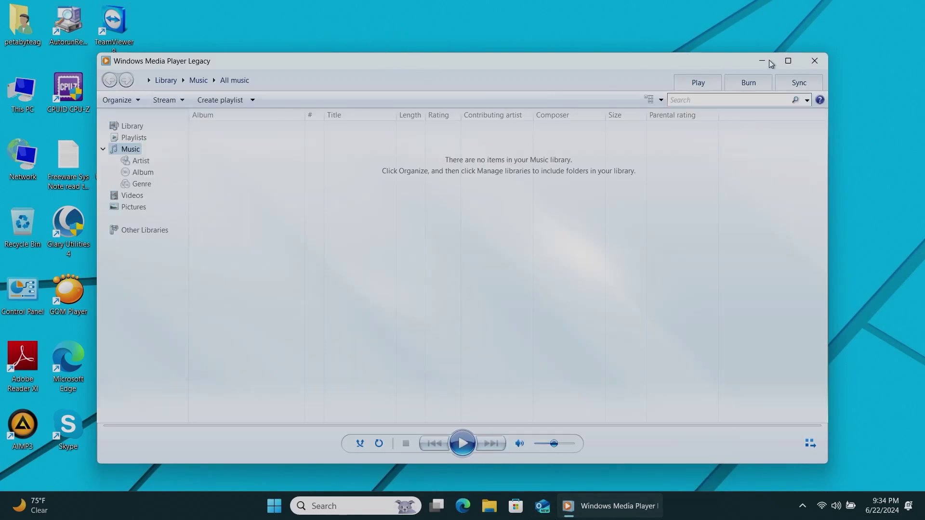
left_click(816, 61)
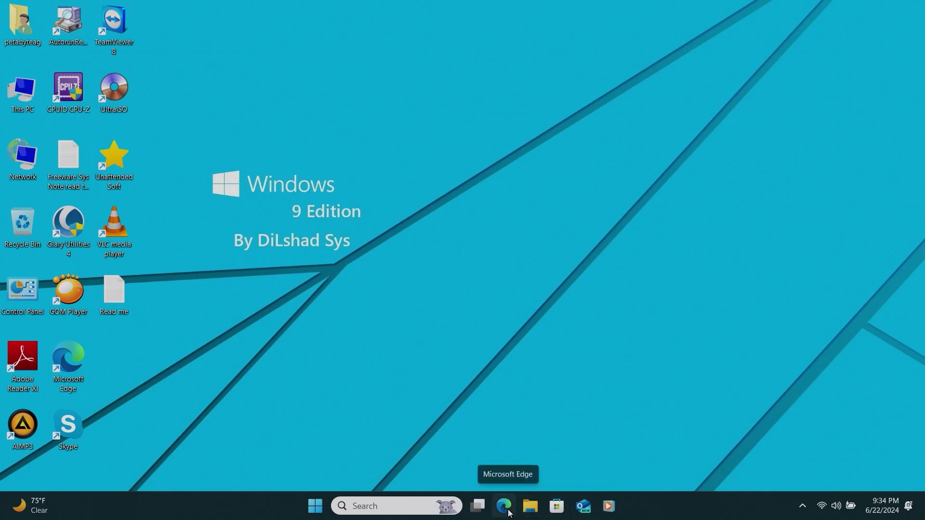
- Open the Start menu's All apps list and scroll through the installed programs
left_click(313, 512)
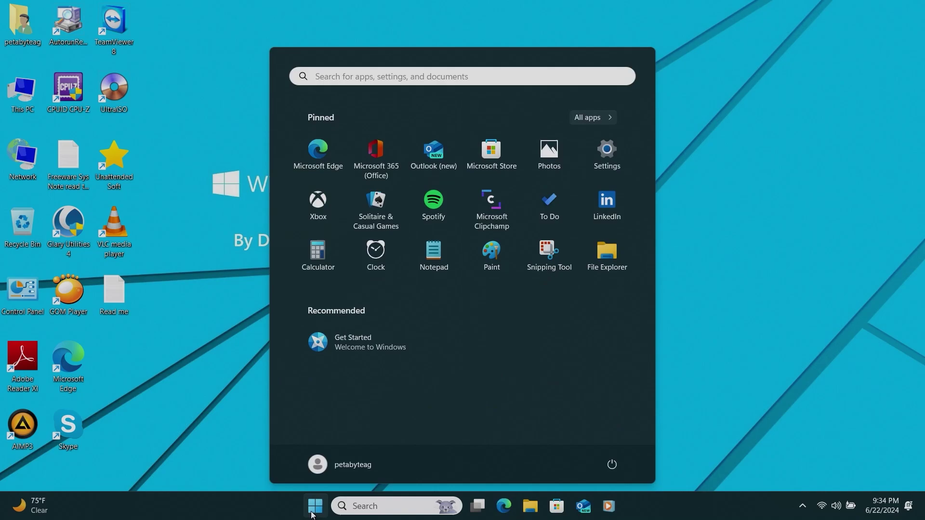
left_click(601, 120)
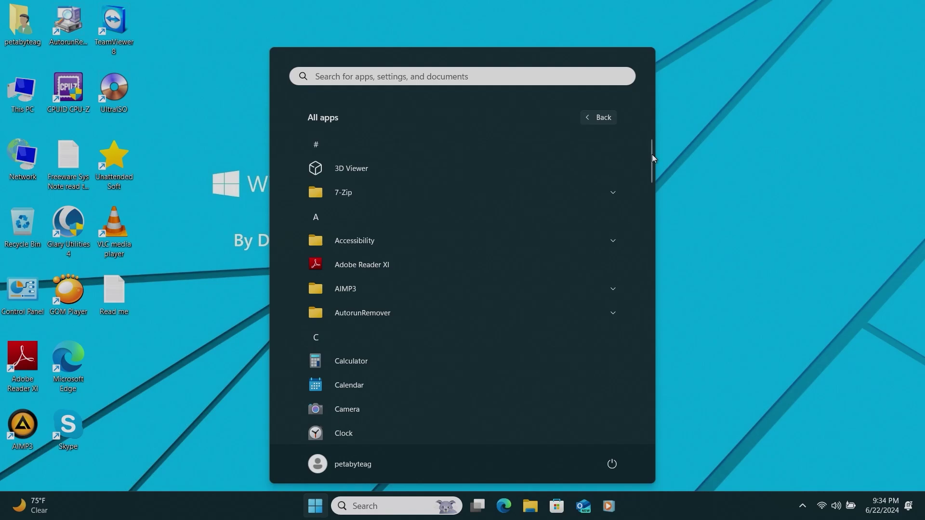
left_click_drag(652, 155, 675, 278)
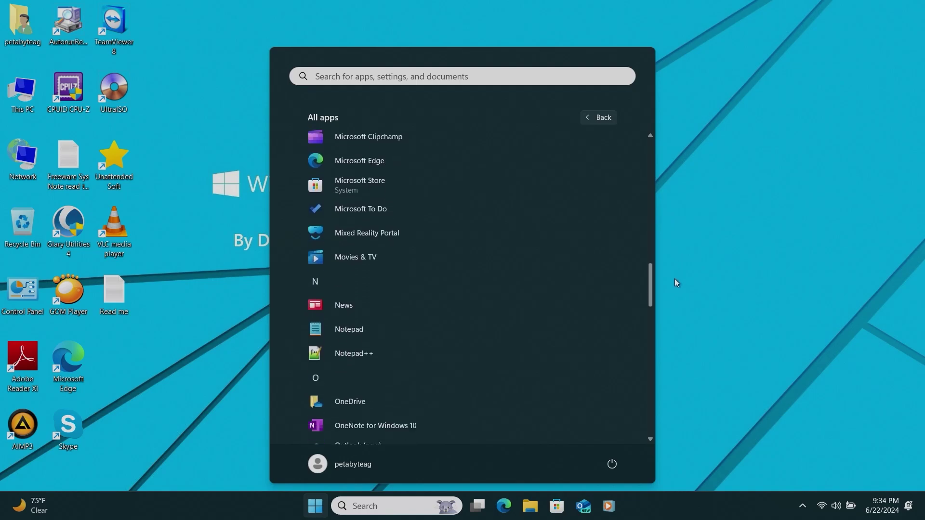